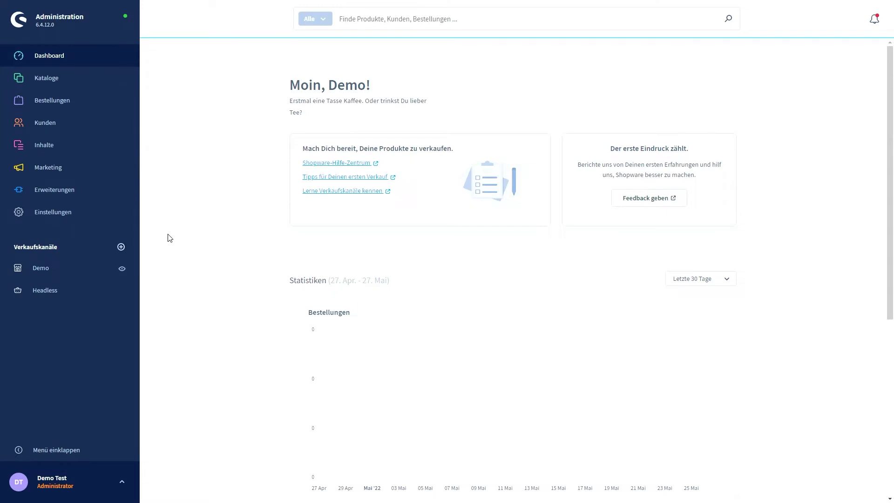
Step: Open the Eigenschaften overview of the catalogue and check the actions available for the property Farbe
mouse_move(50, 79)
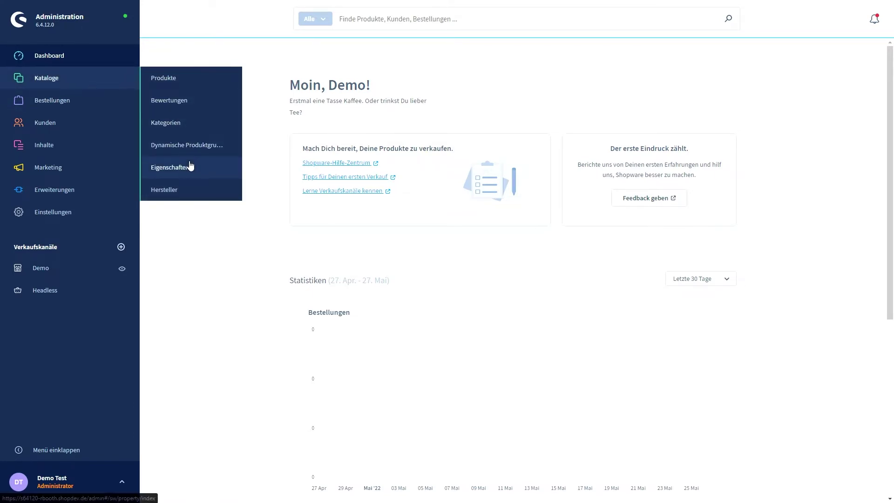
left_click(194, 172)
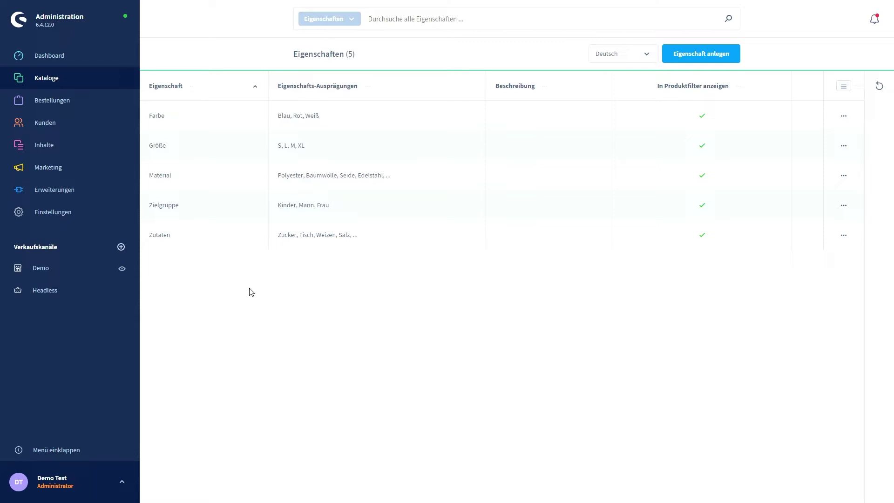
left_click(843, 116)
left_click(483, 383)
Step: Create a new property and name it Größe
left_click(702, 54)
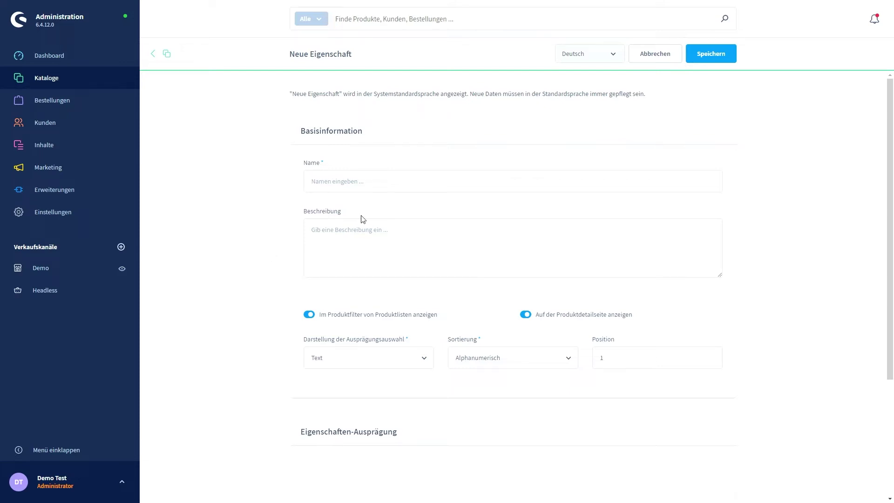
left_click(375, 181)
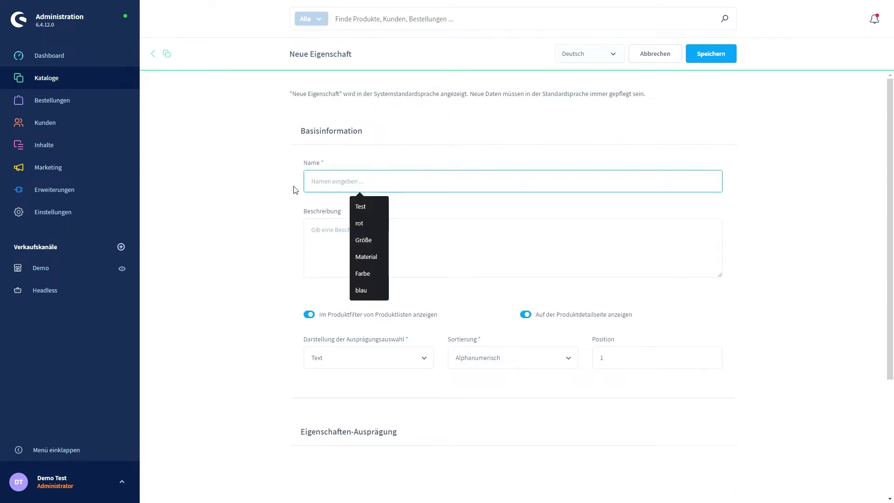
type("Größe")
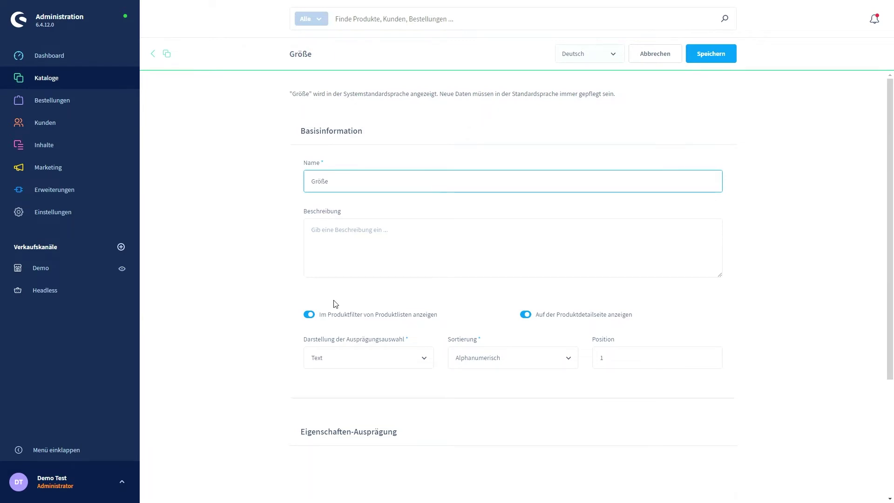
Step: Review the new property's options for value display and sorting, along with its position field
scroll(386, 294, "down", 1)
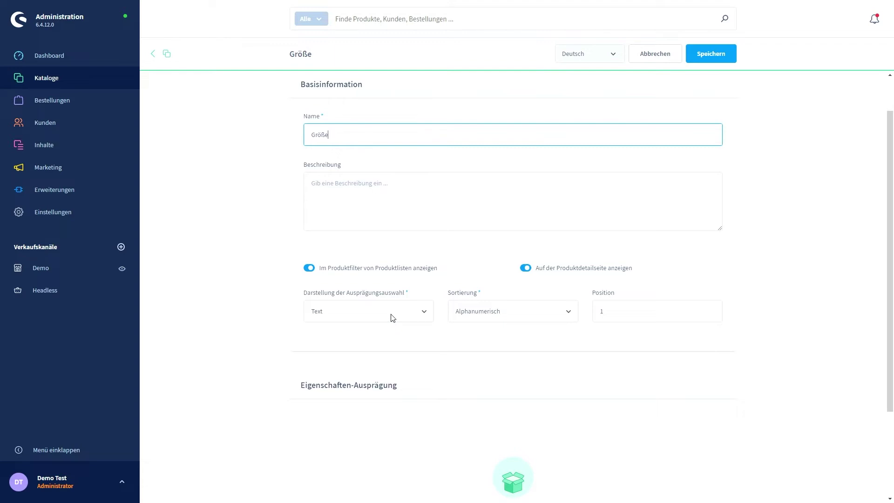
left_click(421, 313)
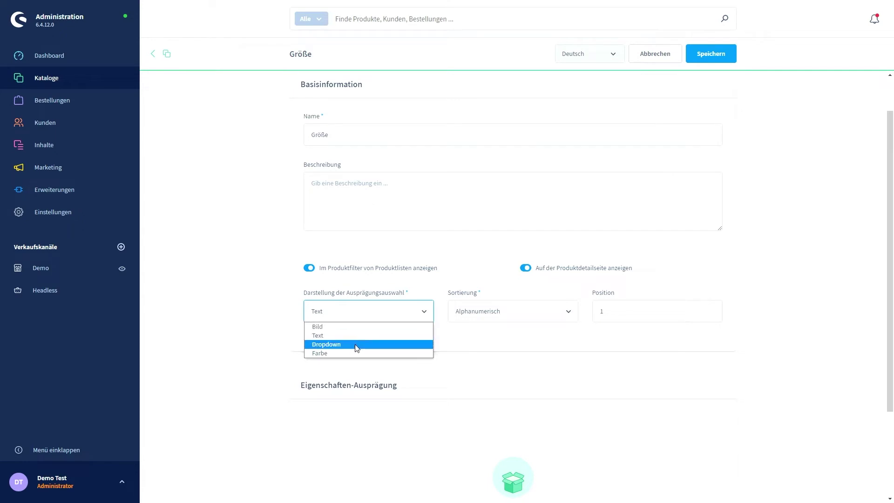
left_click(429, 311)
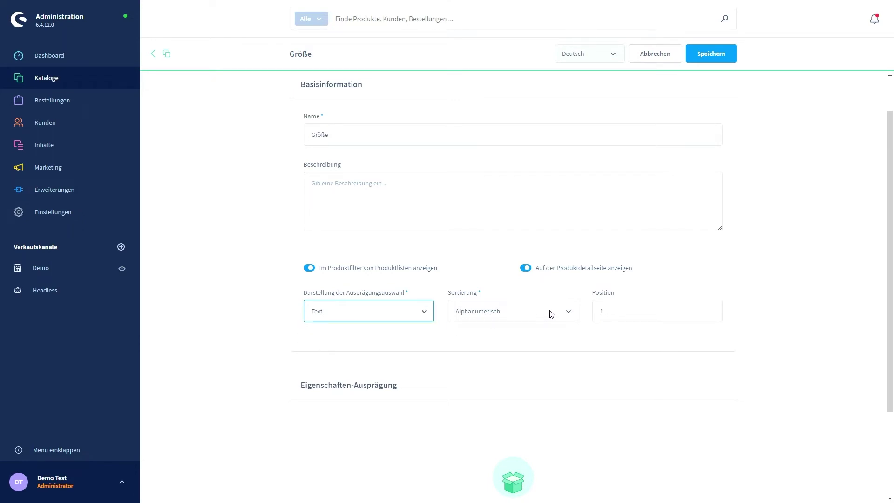
left_click(565, 315)
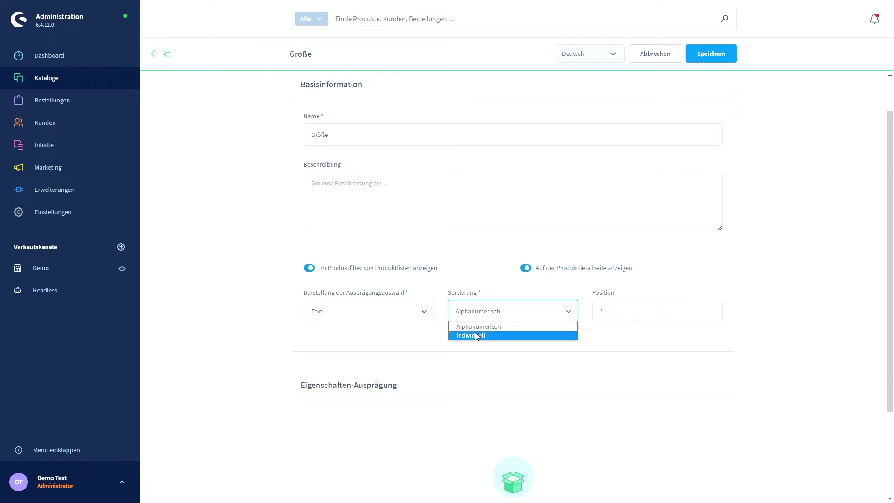
left_click(561, 312)
left_click(619, 309)
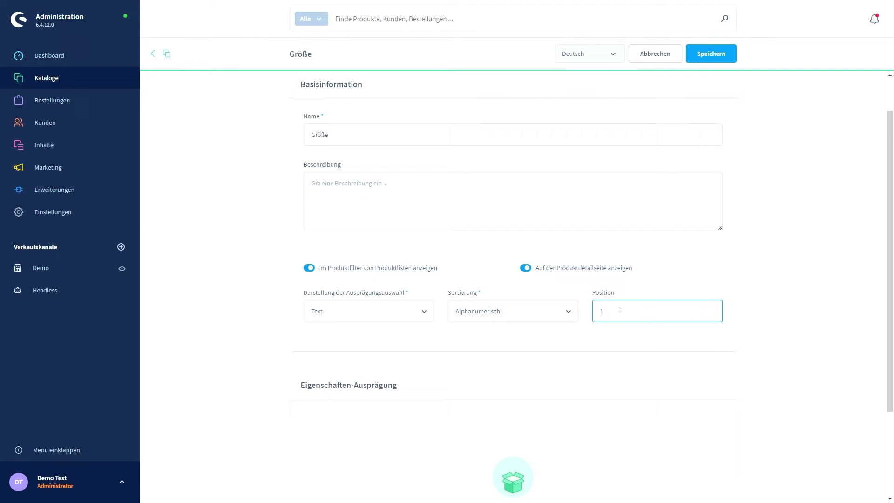
Step: Save the new property Größe so that values can be added to it
scroll(564, 303, "down", 1)
scroll(564, 303, "down", 1)
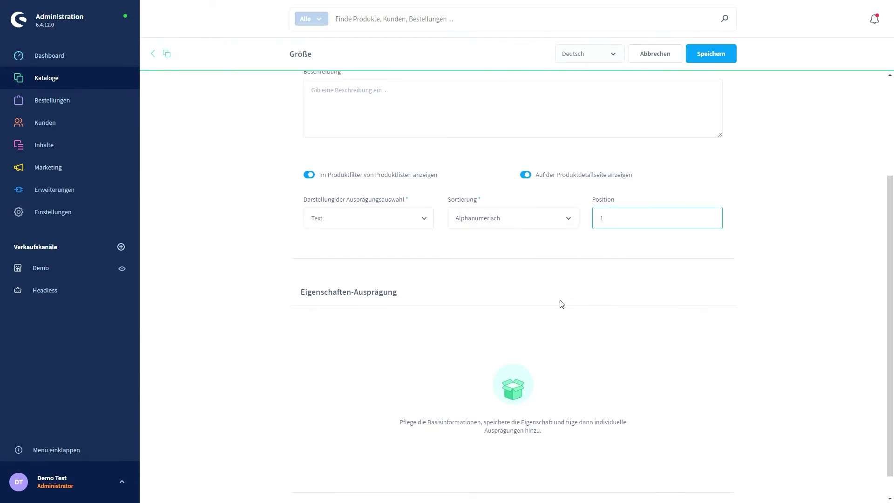
scroll(561, 303, "up", 1)
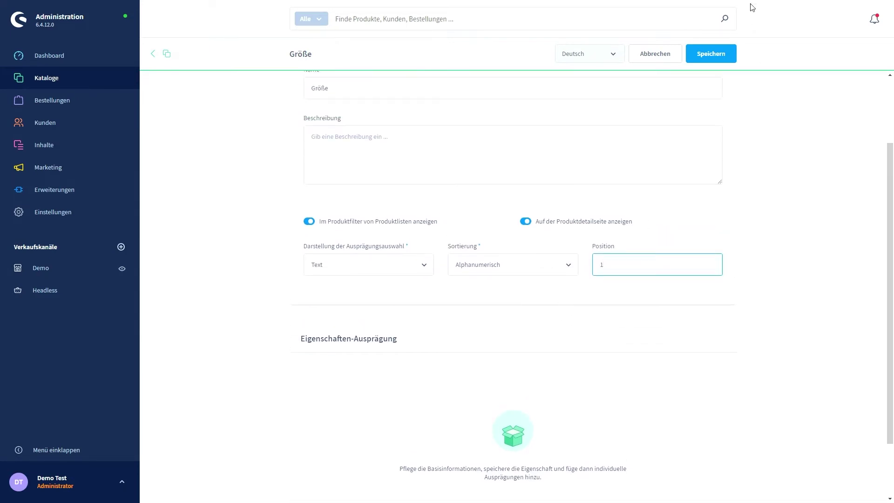
left_click(718, 55)
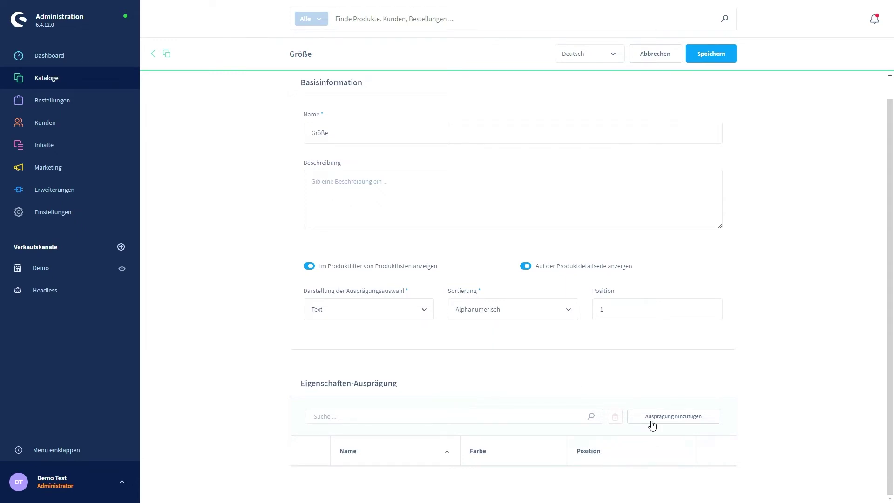
Step: Add a value named S to the property Größe, leaving position, colour and image empty
left_click(677, 419)
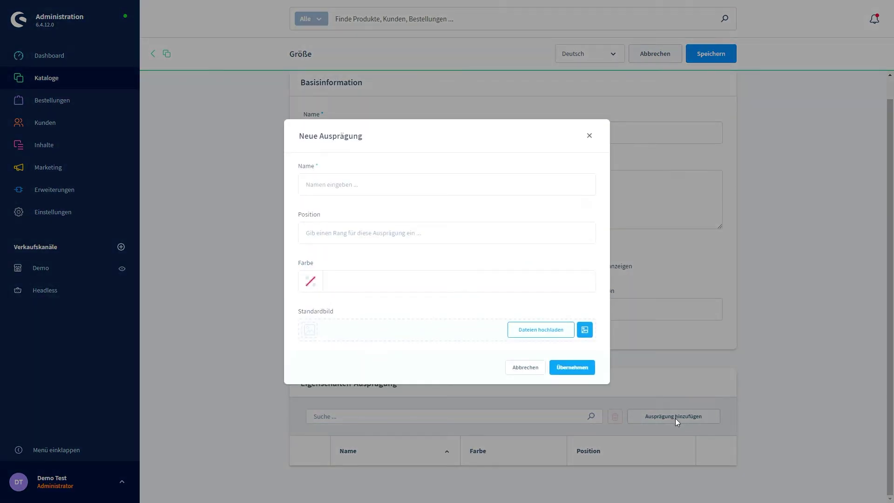
left_click(401, 189)
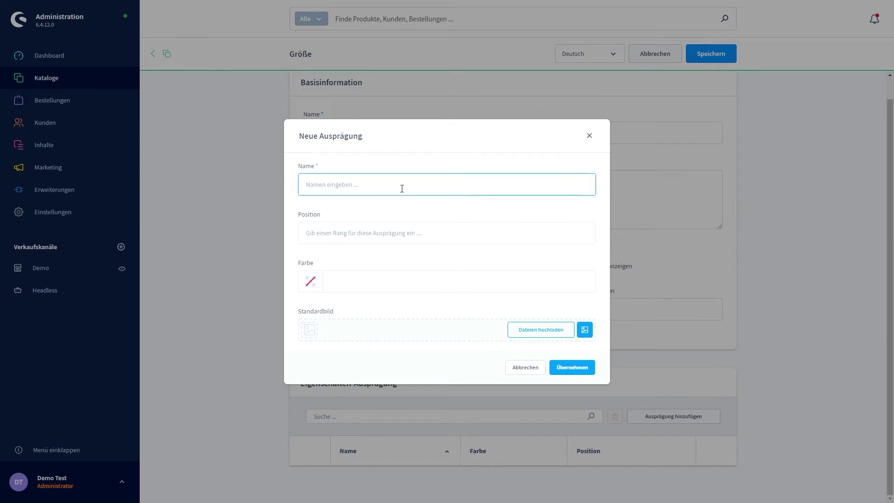
type("S")
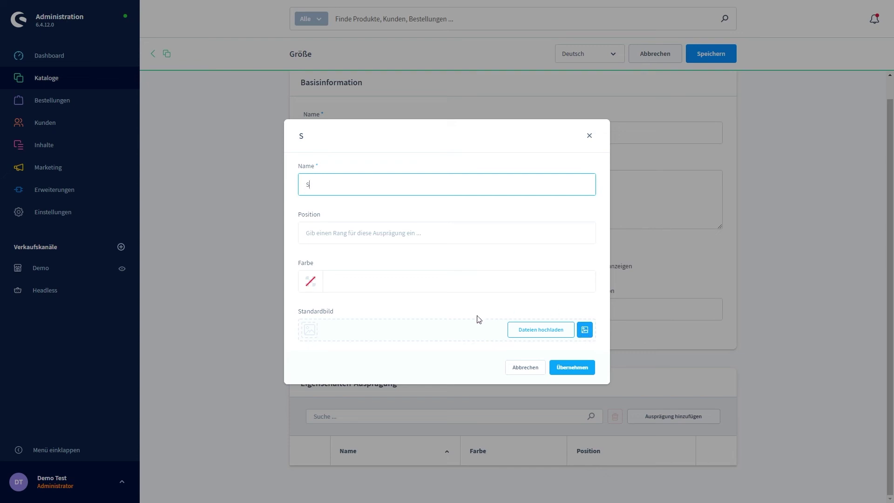
left_click(575, 368)
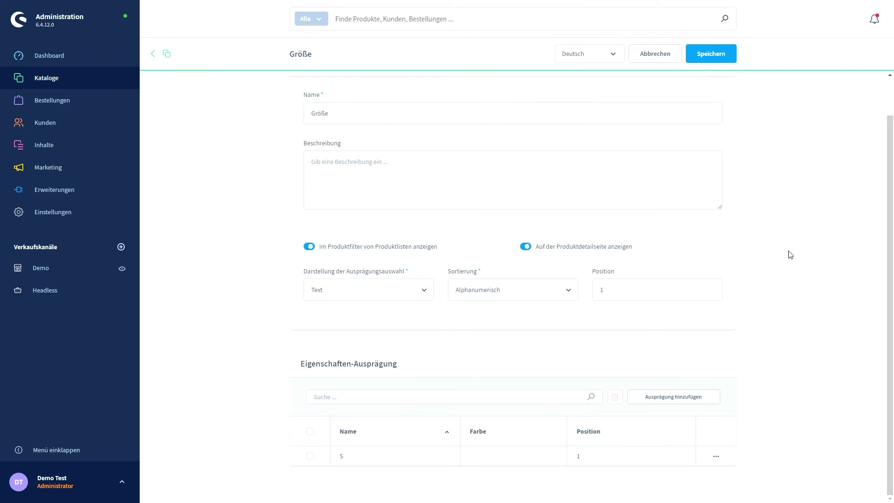
Step: Save the property Größe with its value and return to the property overview
scroll(788, 255, "up", 1)
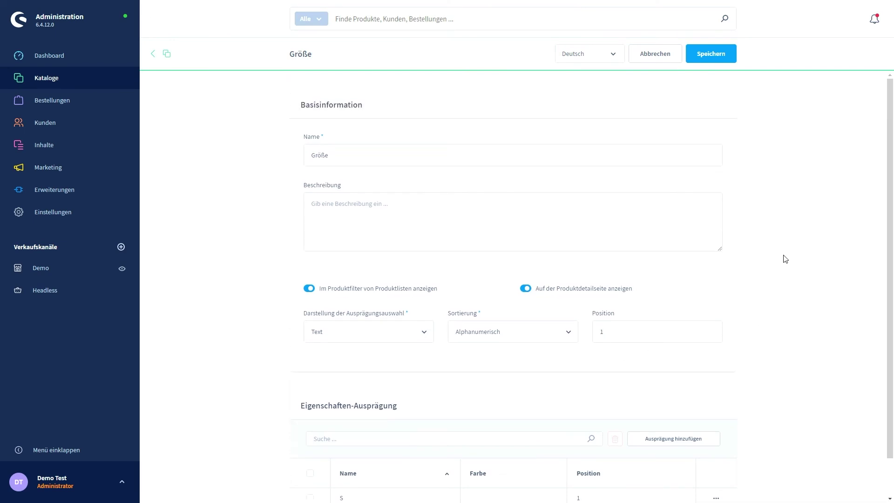
scroll(785, 259, "down", 1)
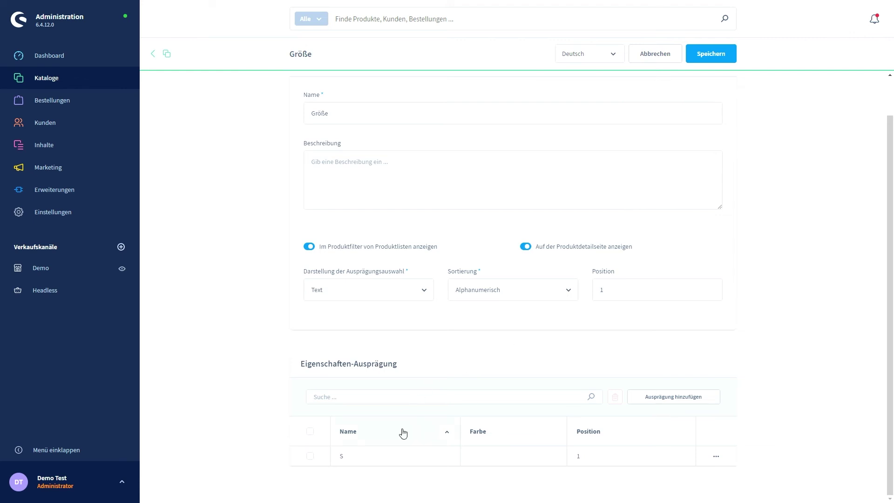
scroll(312, 151, "up", 1)
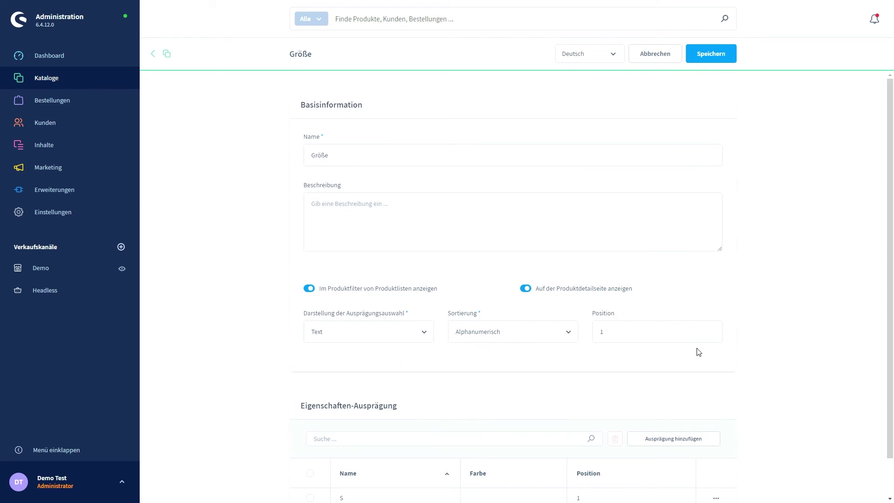
scroll(724, 325, "down", 1)
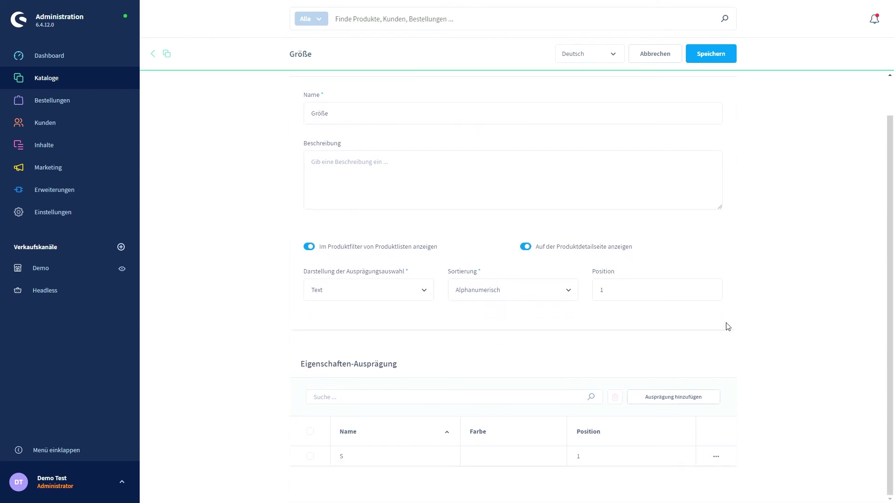
scroll(728, 326, "up", 1)
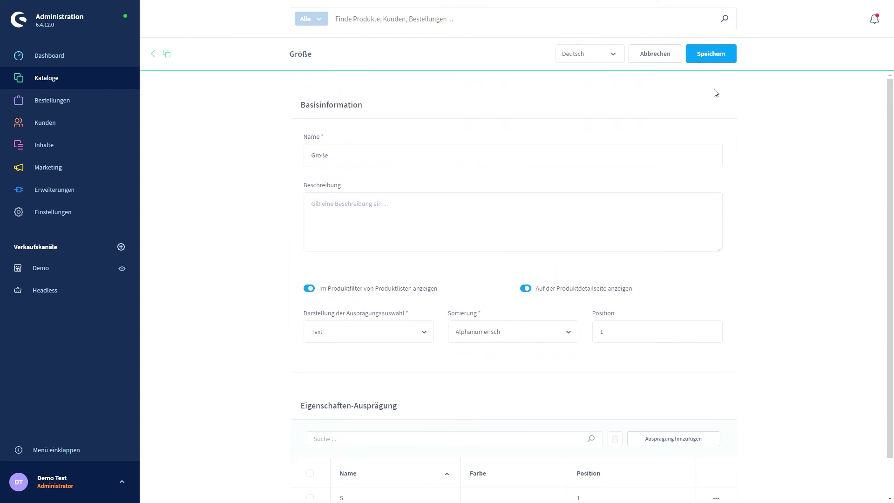
left_click(710, 64)
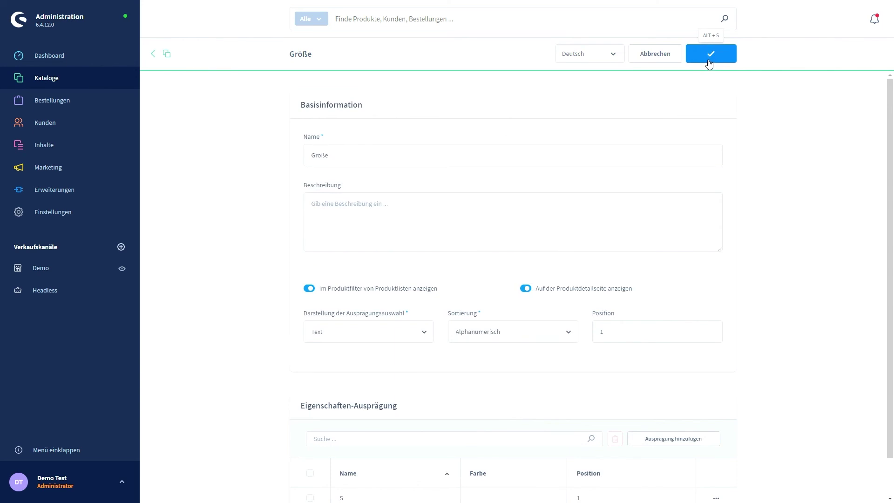
left_click(169, 57)
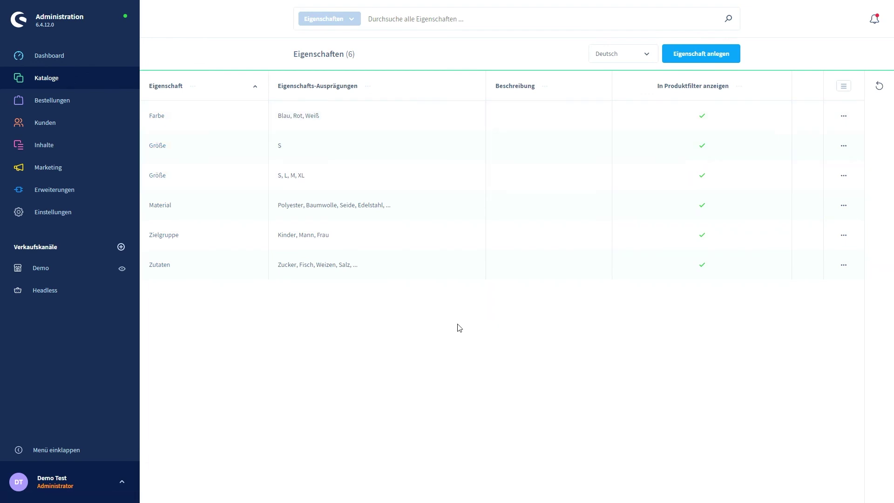
Step: Open the product Variantenprodukt from the catalogue's product list
mouse_move(78, 85)
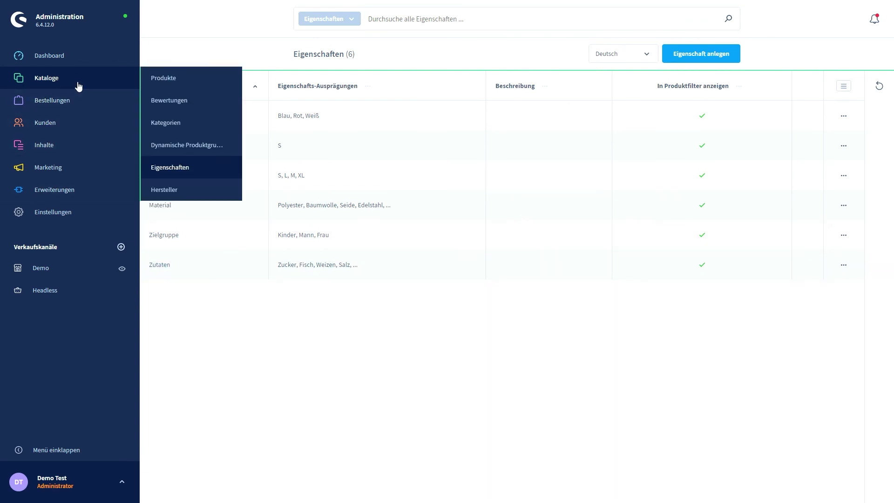
left_click(180, 80)
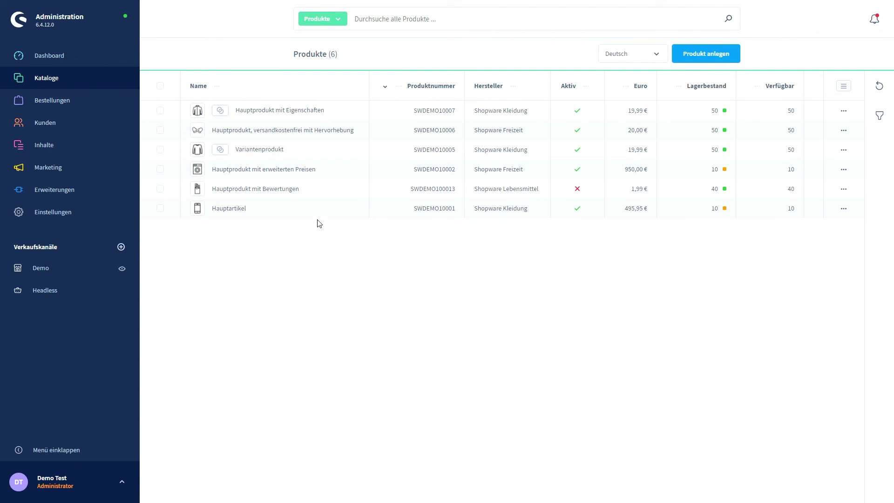
left_click(277, 155)
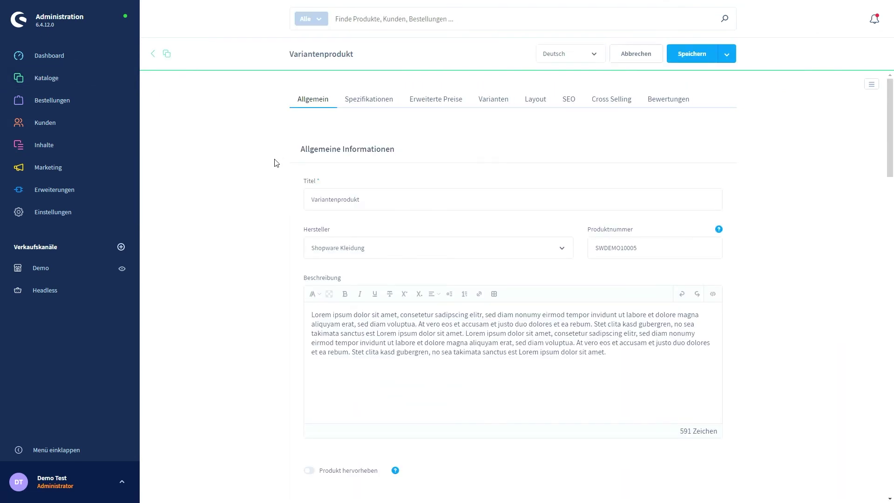
Step: Look through the general information of Variantenprodukt and show the properties assigned in its specifications
scroll(277, 165, "down", 3)
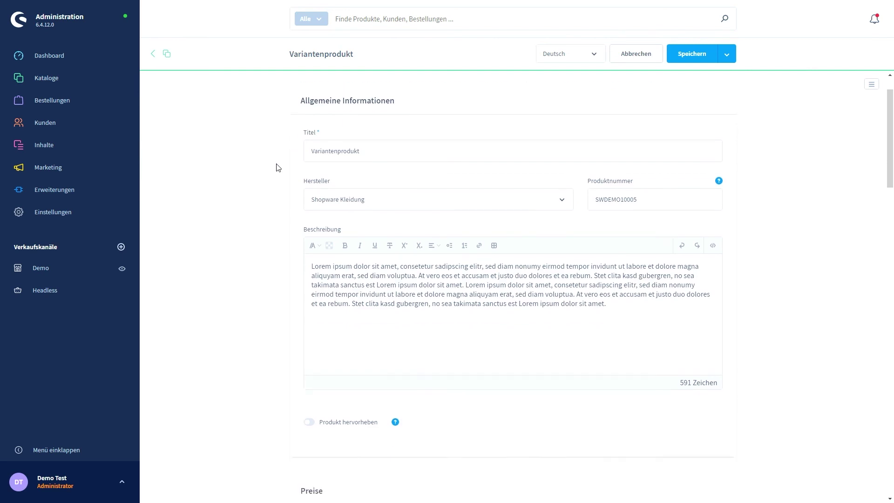
scroll(277, 168, "down", 4)
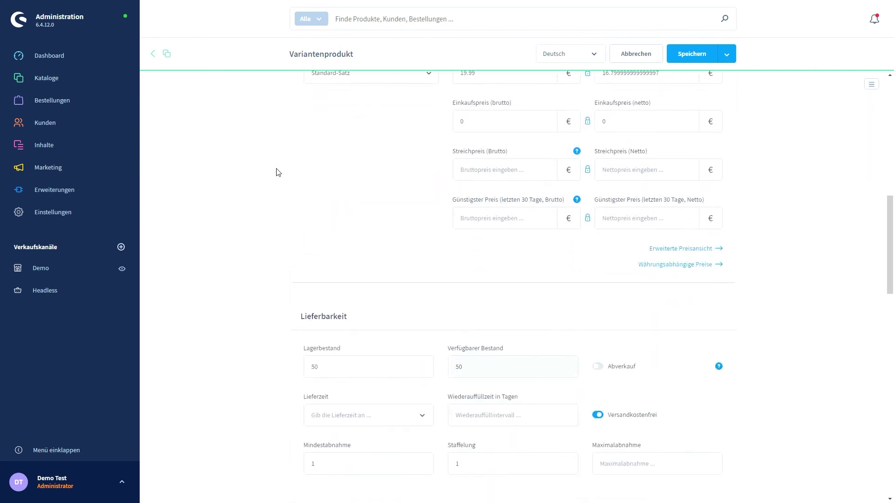
scroll(279, 174, "up", 7)
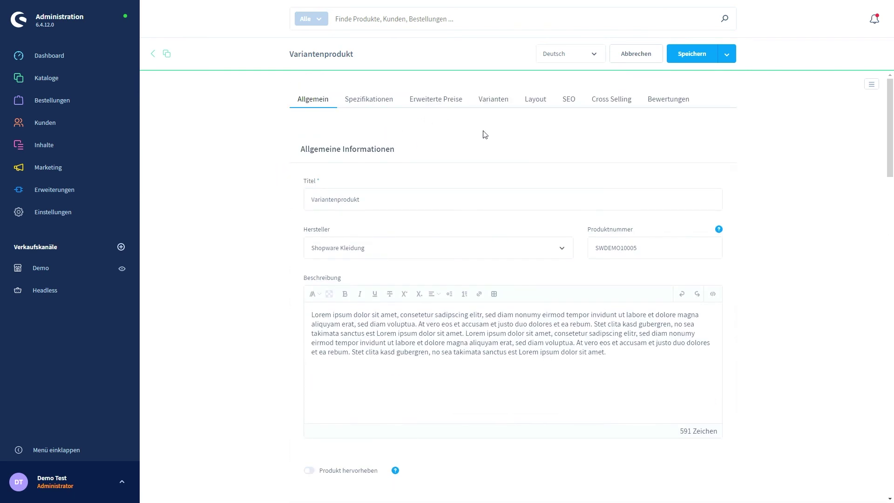
left_click(385, 103)
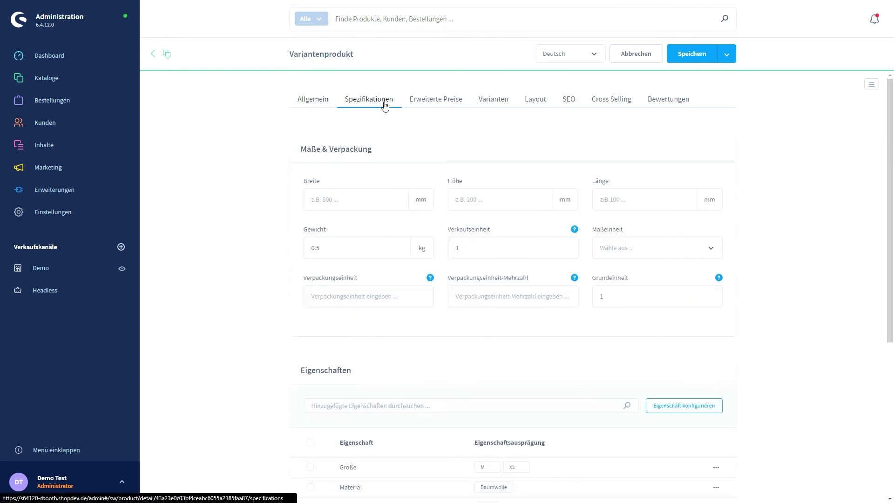
scroll(273, 207, "down", 4)
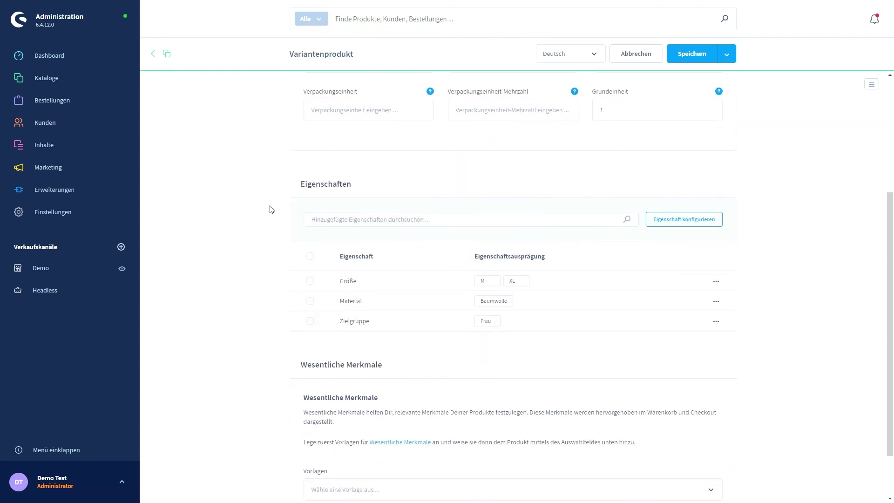